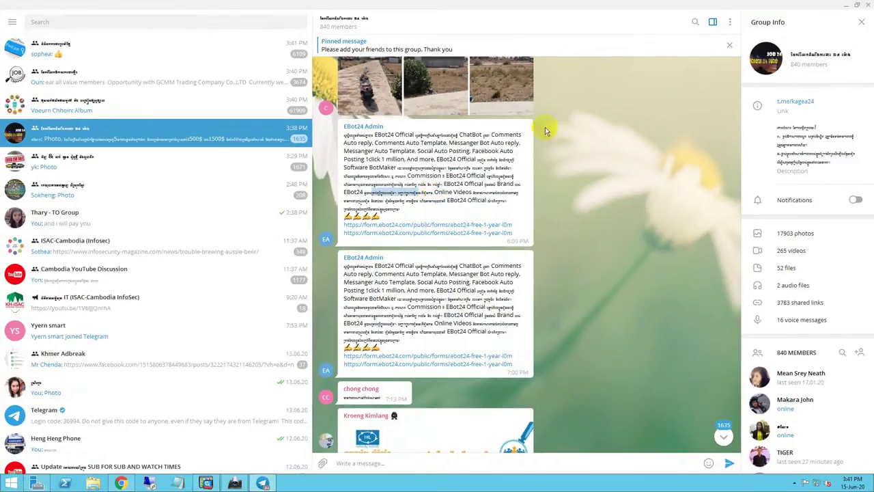
- Minimize the Telegram window, launch the Registry Editor with the regedit command and maximize it
{"action": "left_click", "coordinate": [847, 9]}
{"action": "key", "text": "super+r"}
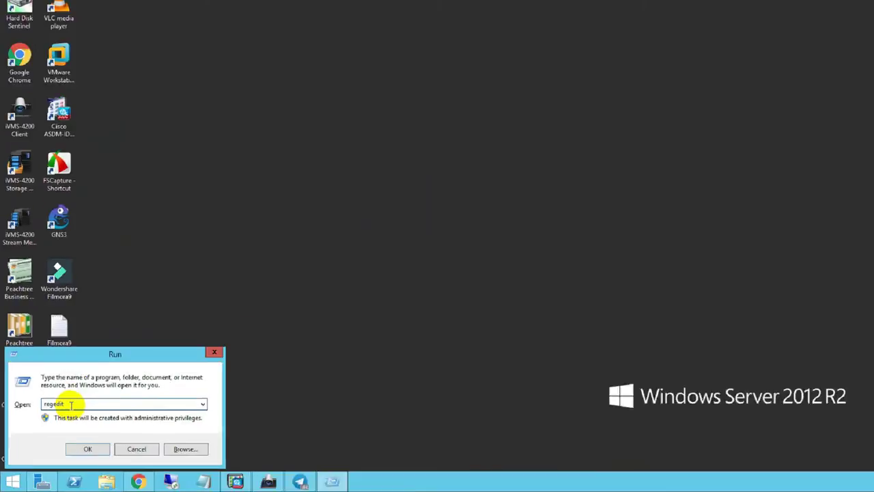
{"action": "left_click", "coordinate": [74, 455]}
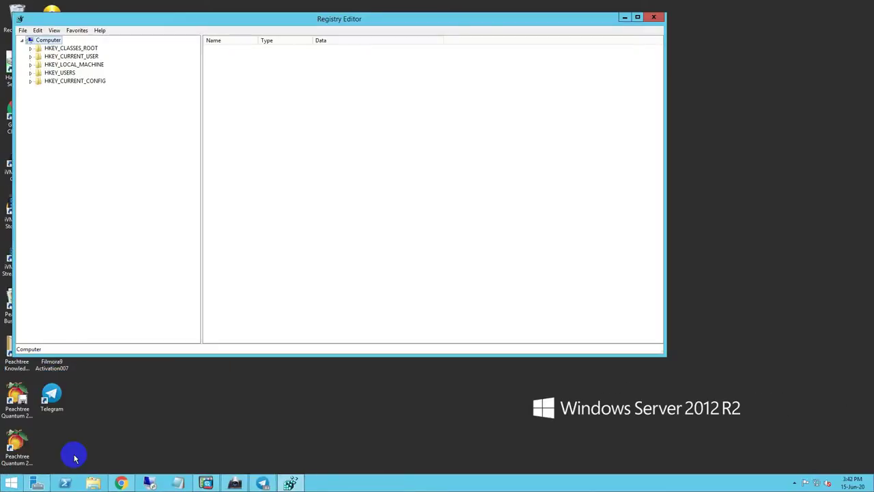
{"action": "left_click", "coordinate": [638, 18]}
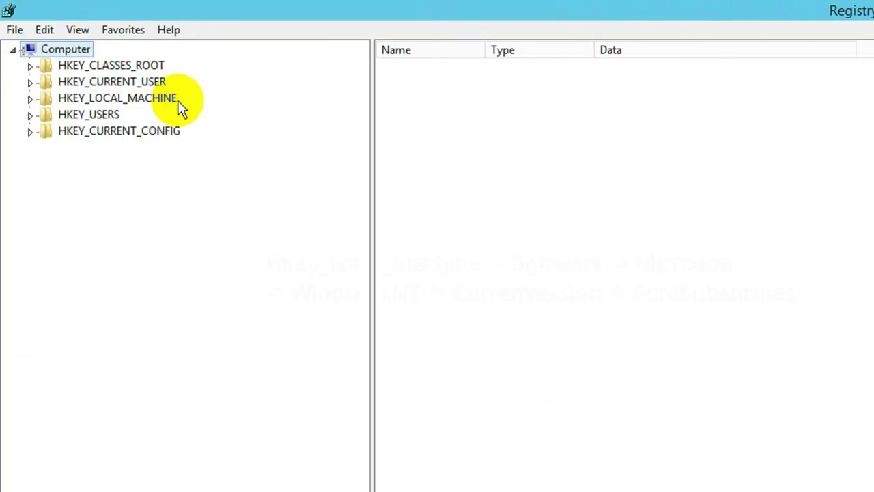
- Expand HKEY_LOCAL_MACHINE, its SOFTWARE key and the Microsoft key in the registry tree
{"action": "left_click", "coordinate": [172, 99]}
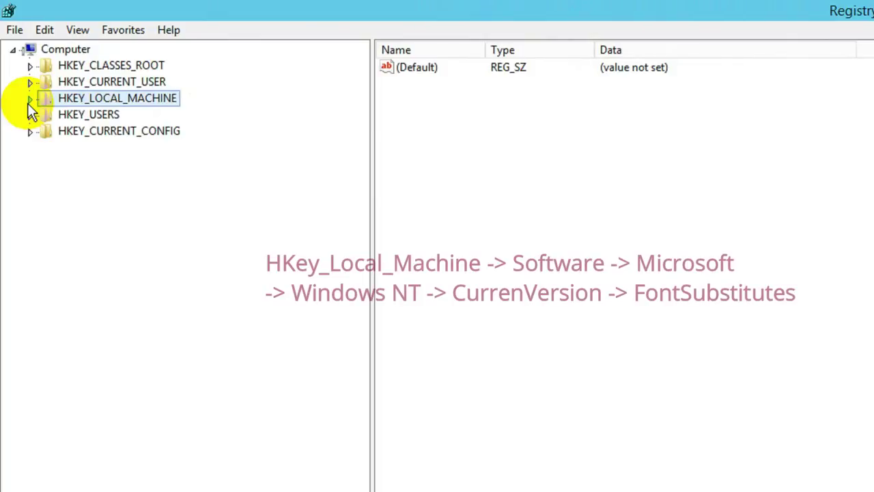
{"action": "left_click", "coordinate": [29, 100]}
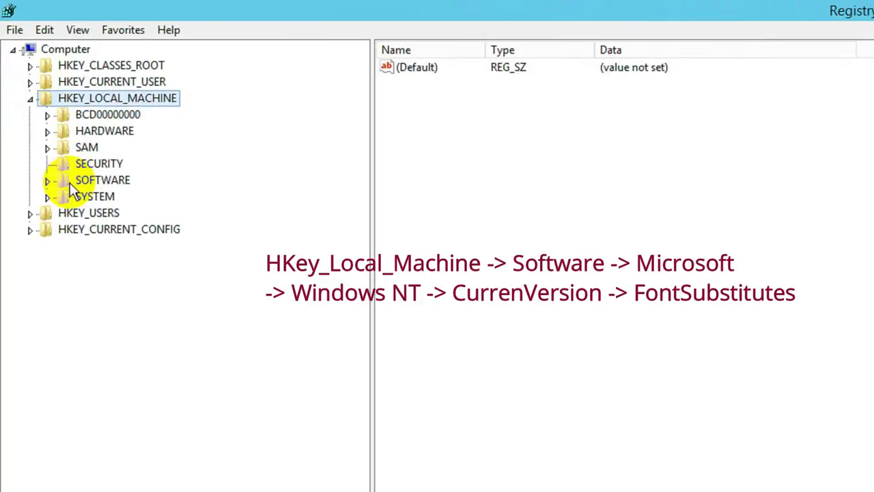
{"action": "left_click", "coordinate": [48, 182]}
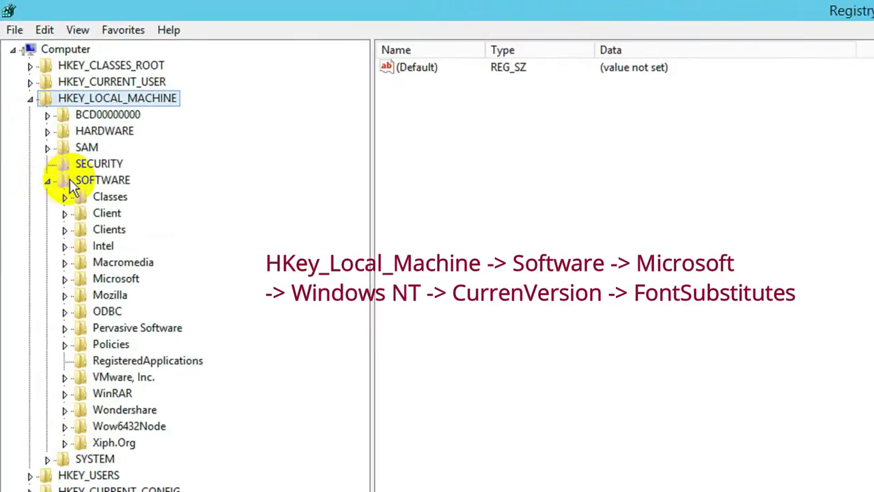
{"action": "left_click", "coordinate": [122, 280]}
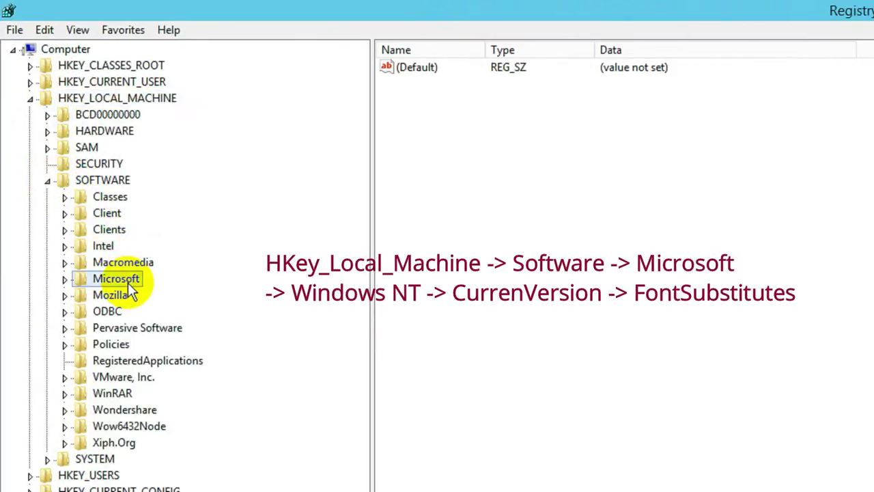
{"action": "left_click", "coordinate": [67, 283]}
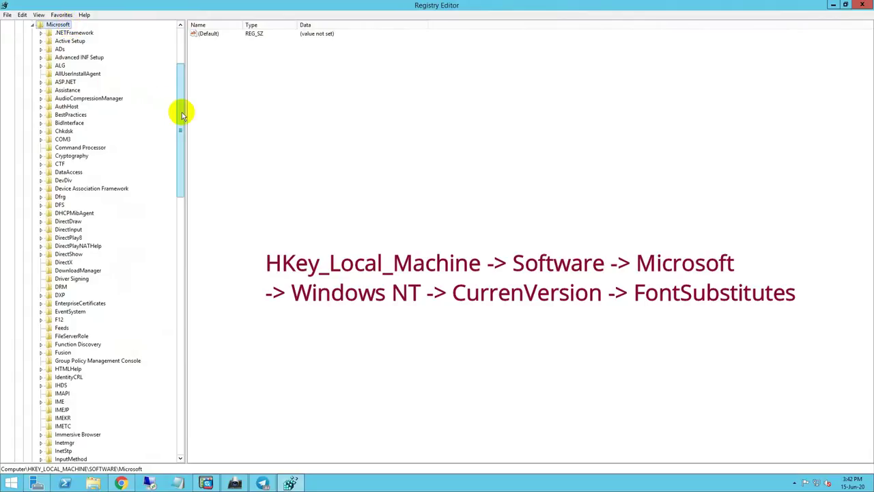
- Locate the Windows NT key under Microsoft and expand it along with its CurrentVersion subkey
{"action": "left_click_drag", "start_coordinate": [182, 113], "coordinate": [182, 102]}
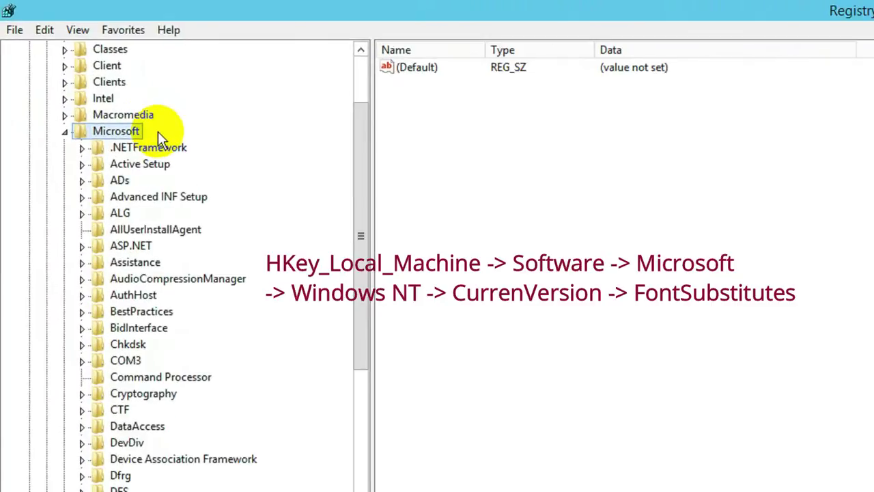
{"action": "left_click_drag", "start_coordinate": [362, 253], "coordinate": [384, 491]}
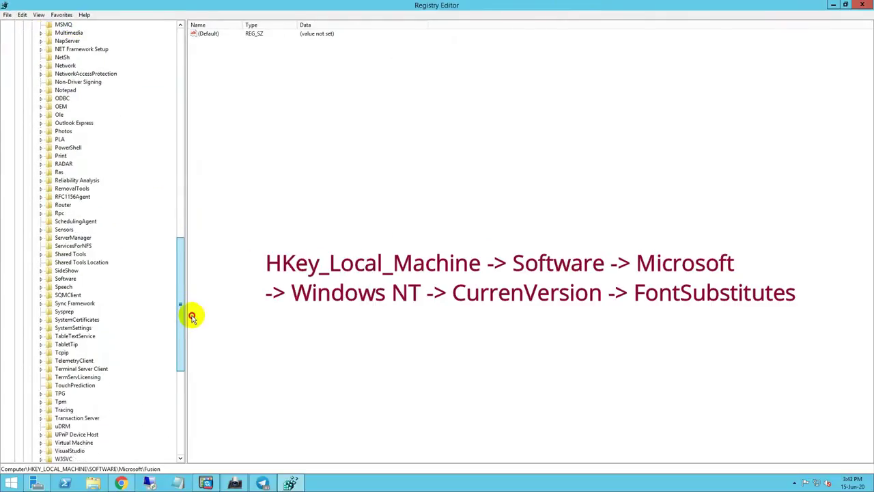
{"action": "left_click_drag", "start_coordinate": [192, 317], "coordinate": [195, 347]}
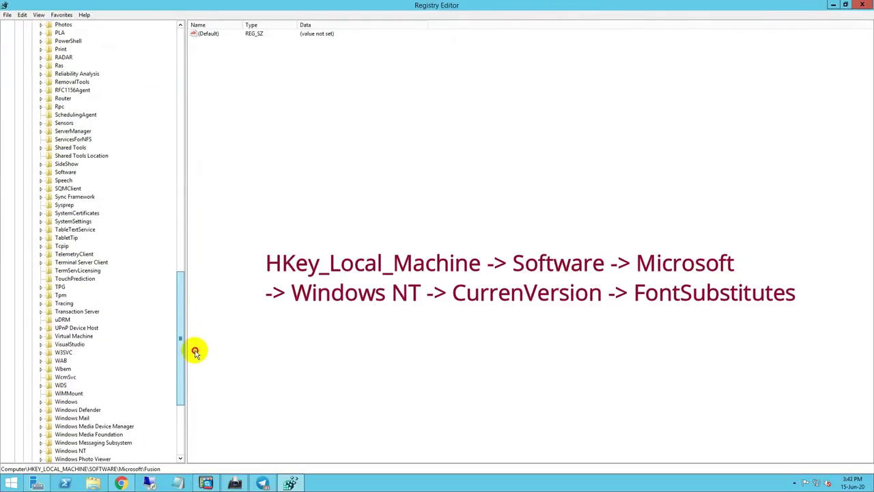
{"action": "left_click", "coordinate": [82, 262]}
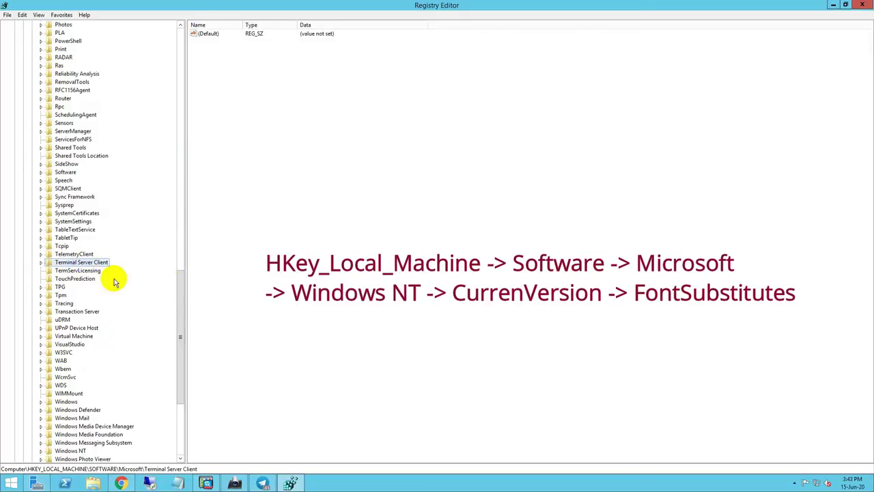
{"action": "left_click", "coordinate": [181, 292]}
{"action": "left_click_drag", "start_coordinate": [181, 292], "coordinate": [186, 360]}
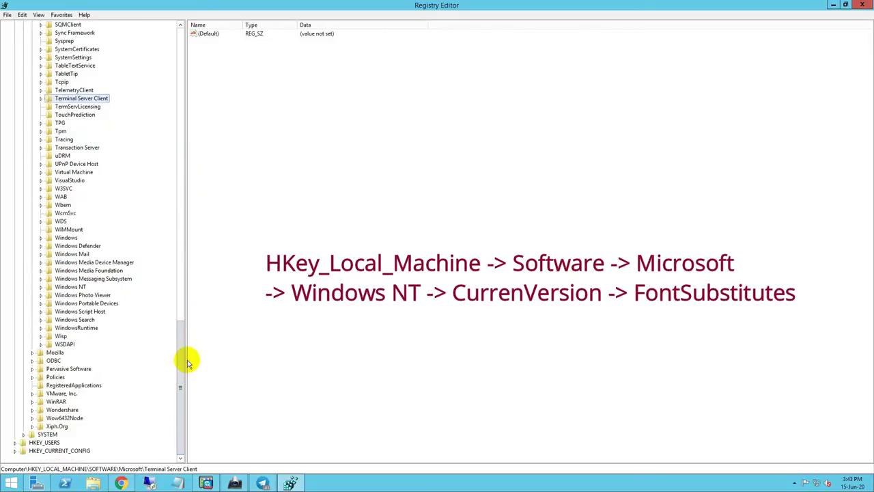
{"action": "left_click", "coordinate": [54, 288]}
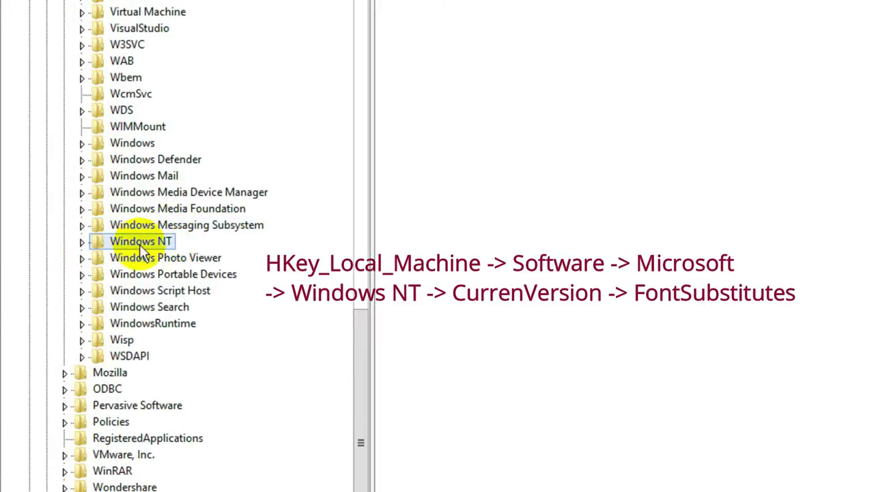
{"action": "left_click", "coordinate": [82, 242]}
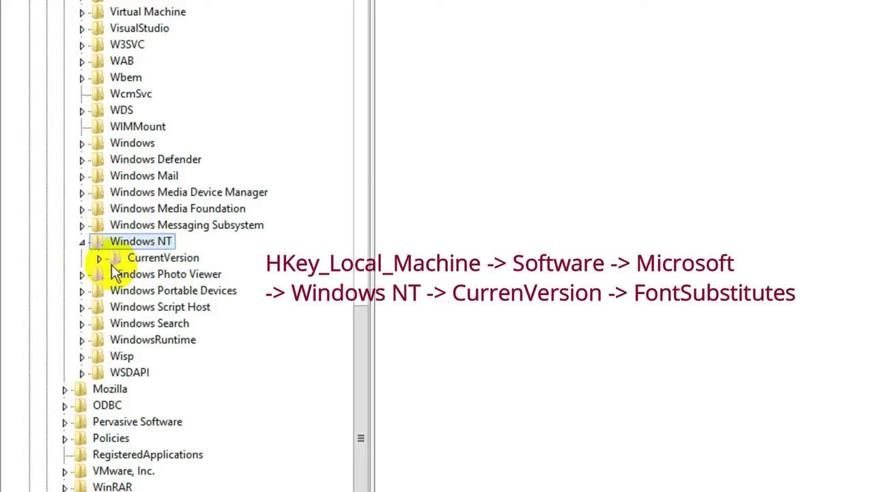
{"action": "left_click", "coordinate": [99, 260]}
{"action": "left_click", "coordinate": [99, 261]}
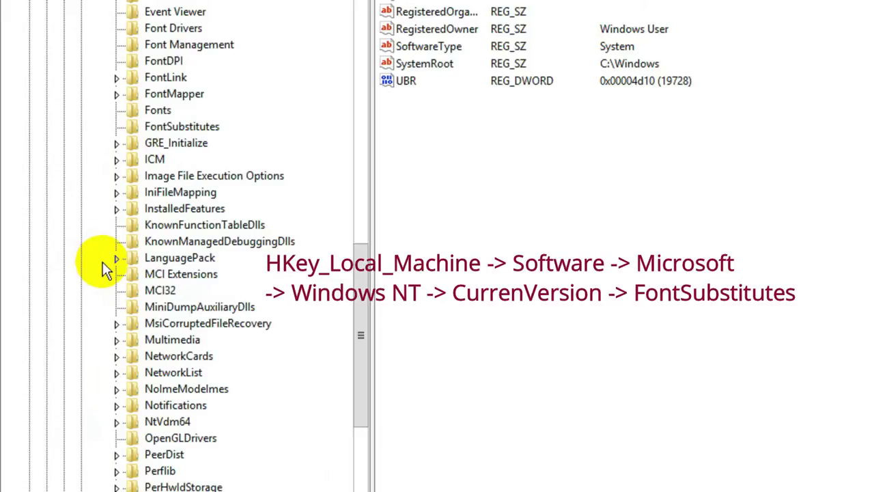
- Find the FontSubstitutes key under CurrentVersion and show its string values
{"action": "scroll", "coordinate": [360, 297], "scroll_direction": "up", "scroll_amount": 3}
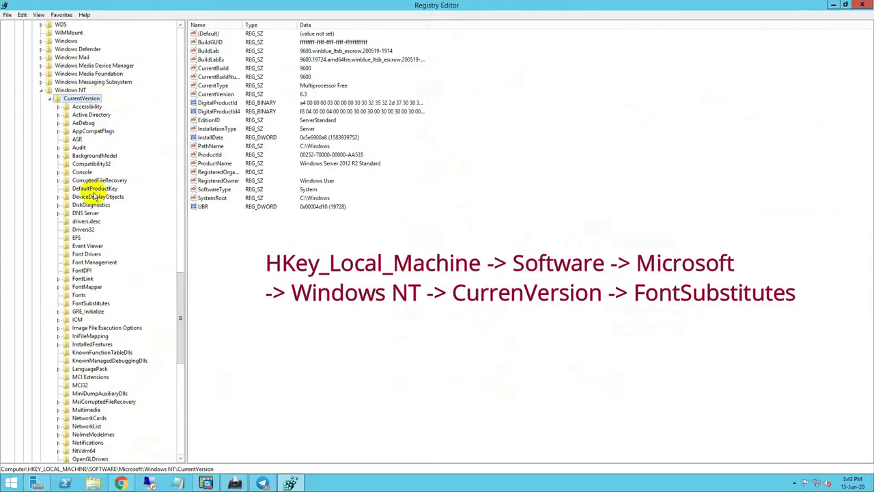
{"action": "left_click_drag", "start_coordinate": [177, 296], "coordinate": [195, 373]}
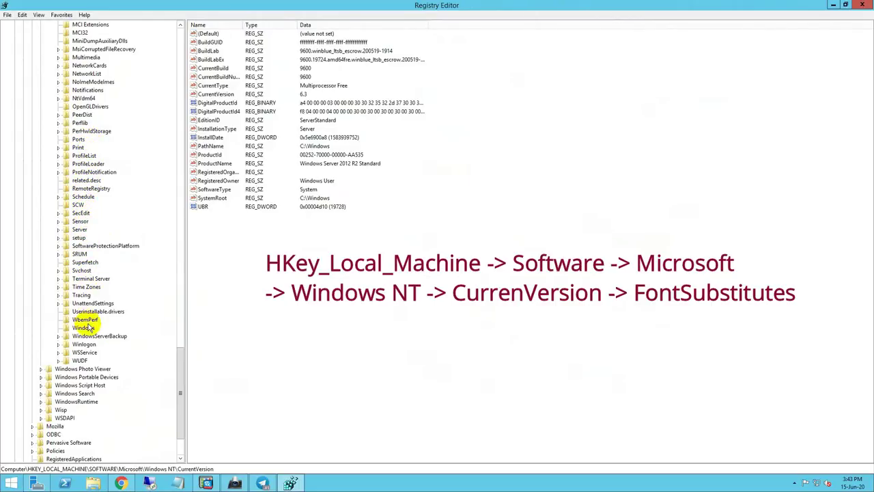
{"action": "left_click_drag", "start_coordinate": [181, 376], "coordinate": [183, 316]}
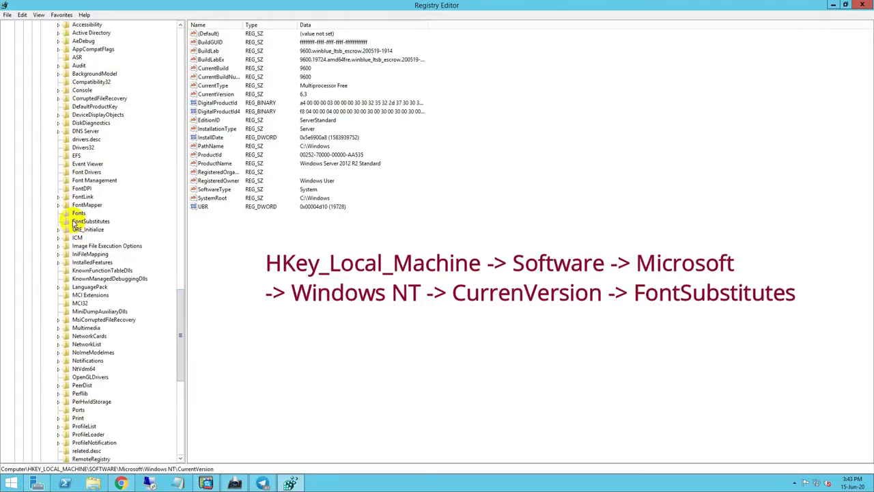
{"action": "left_click", "coordinate": [72, 222]}
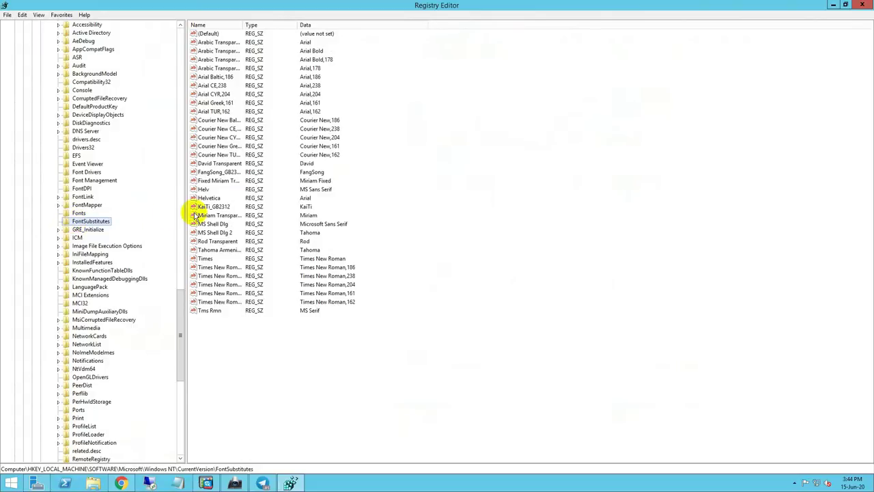
- Set the value data of the MS Shell Dlg 2 string to Khmer OS
{"action": "left_click", "coordinate": [224, 224]}
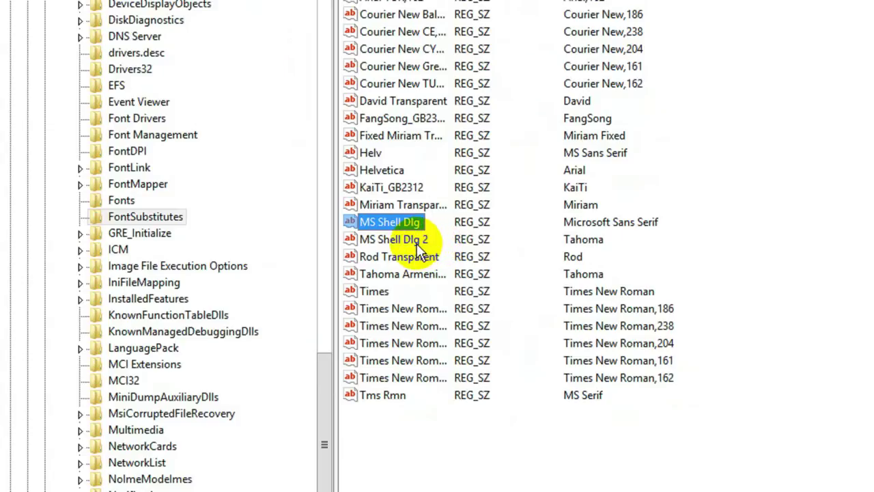
{"action": "left_click", "coordinate": [417, 243]}
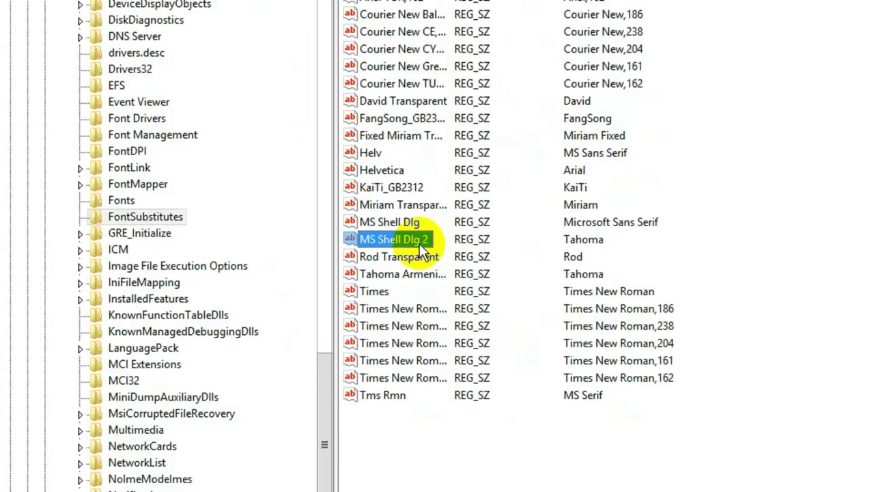
{"action": "double_click", "coordinate": [412, 242]}
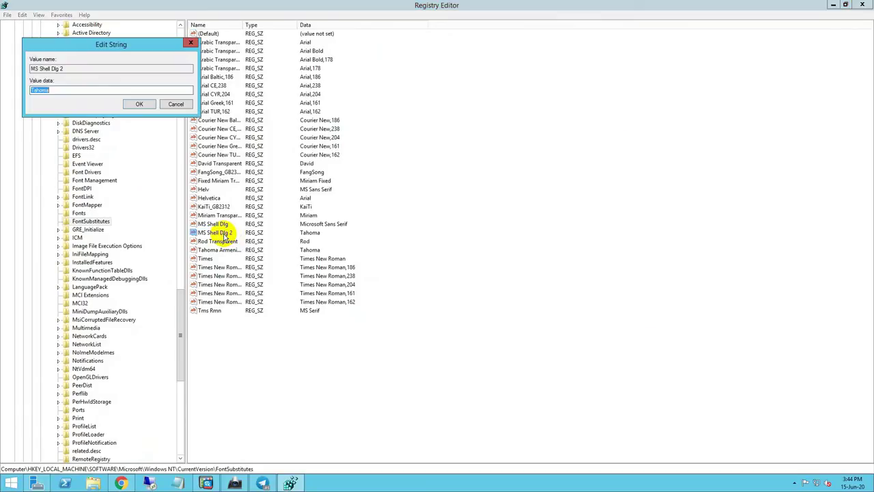
{"action": "left_click_drag", "start_coordinate": [112, 43], "coordinate": [437, 134]}
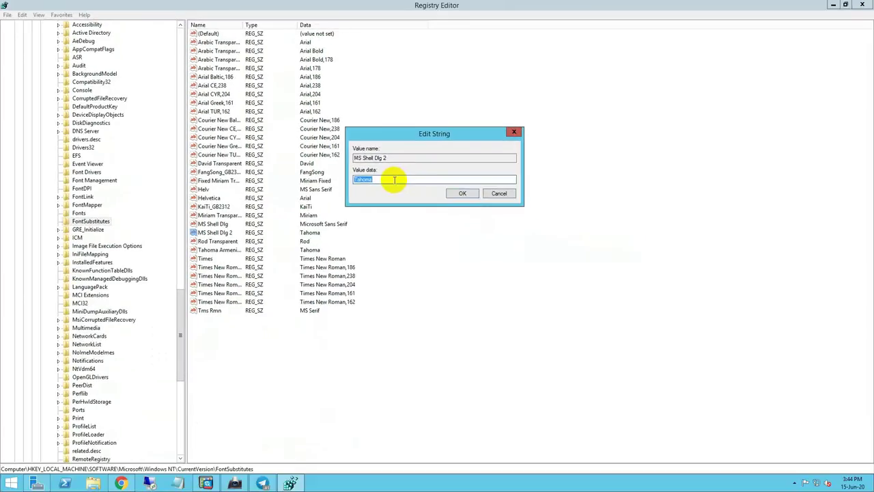
{"action": "left_click_drag", "start_coordinate": [394, 180], "coordinate": [357, 180]}
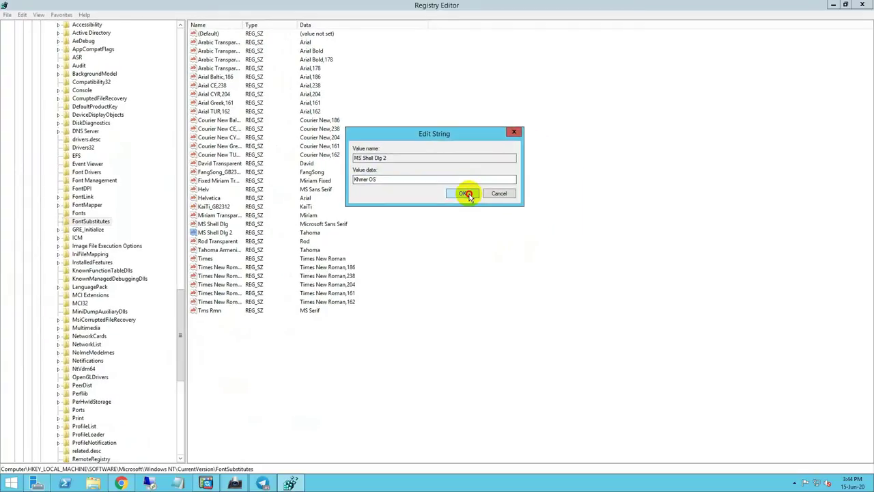
{"action": "left_click", "coordinate": [465, 194]}
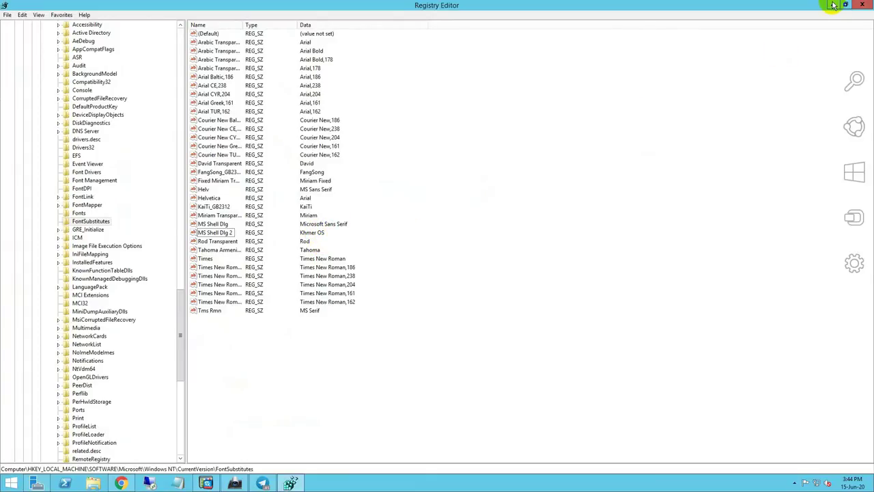
- Close both Telegram and the Registry Editor to return to an empty desktop
{"action": "left_click_drag", "start_coordinate": [748, 10], "coordinate": [586, 39]}
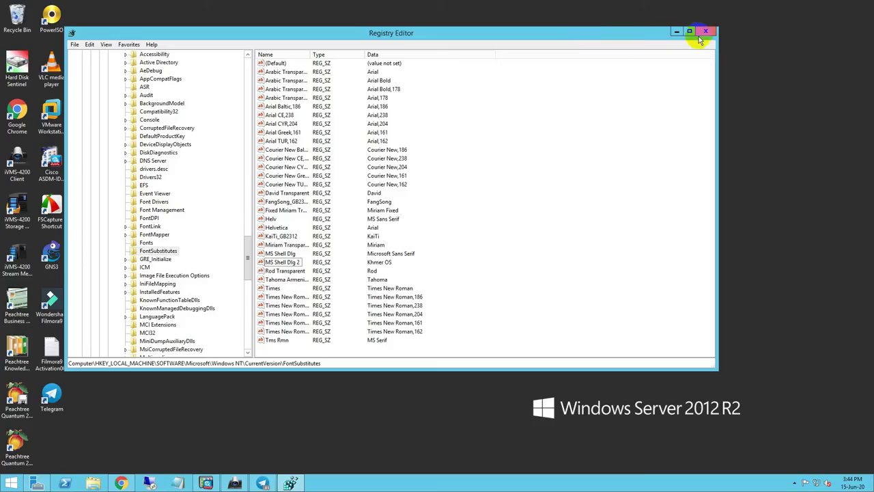
{"action": "left_click", "coordinate": [675, 32]}
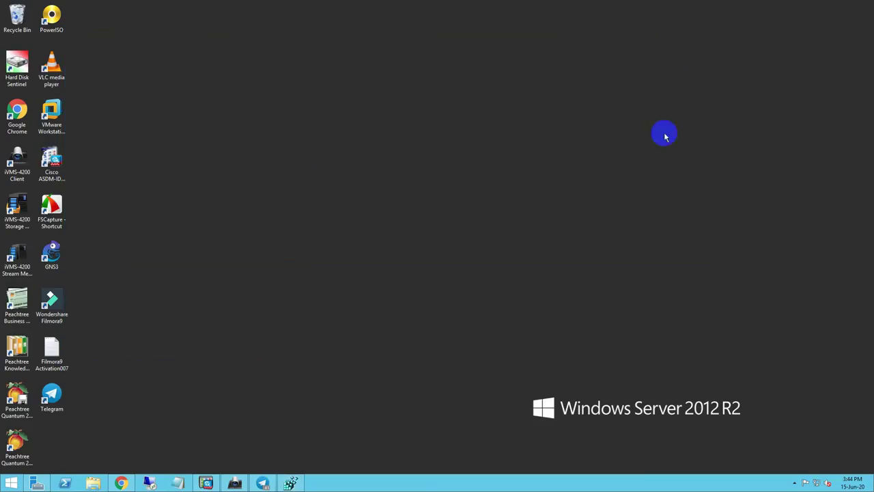
{"action": "left_click", "coordinate": [264, 483]}
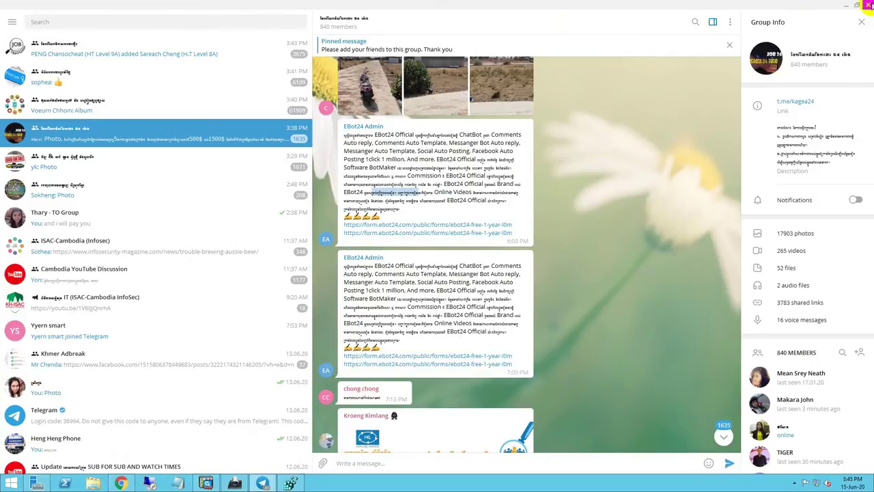
{"action": "left_click", "coordinate": [868, 4]}
{"action": "right_click", "coordinate": [333, 323]}
{"action": "left_click", "coordinate": [355, 348]}
{"action": "left_click", "coordinate": [263, 483]}
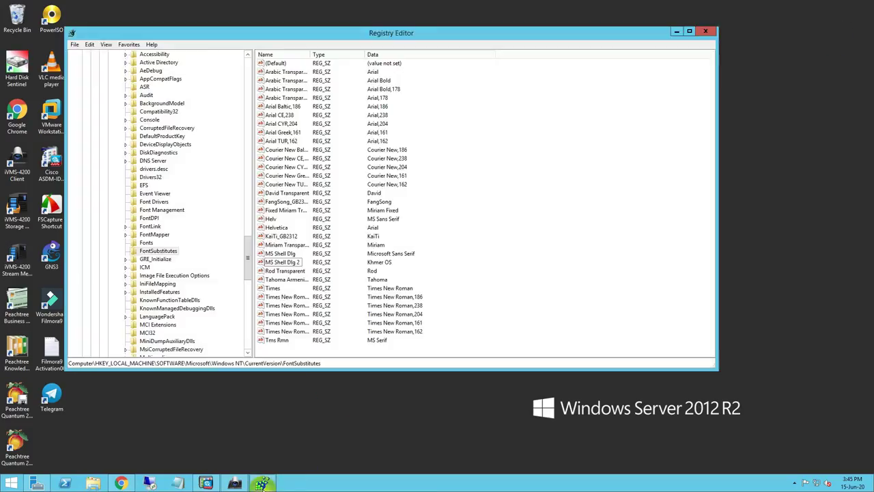
{"action": "left_click", "coordinate": [703, 32]}
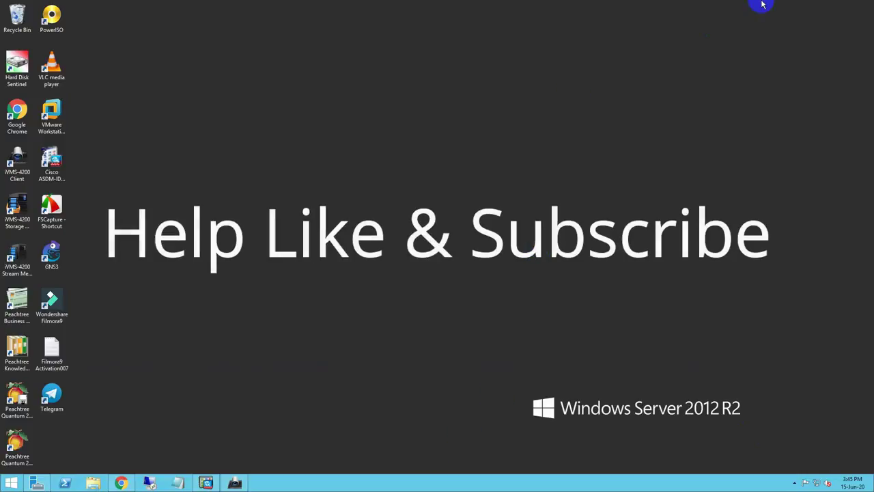
- Restart the server through the power options in the system settings
{"action": "mouse_move", "coordinate": [860, 300]}
{"action": "left_click", "coordinate": [855, 273]}
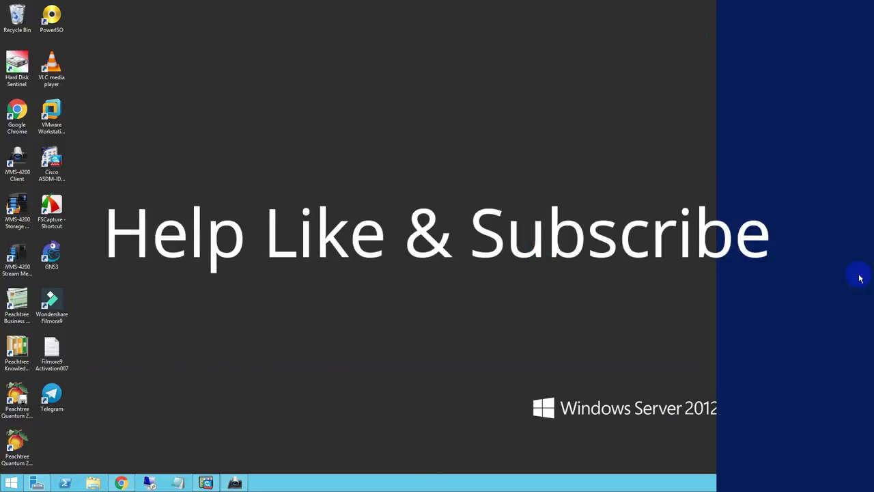
{"action": "left_click", "coordinate": [795, 444]}
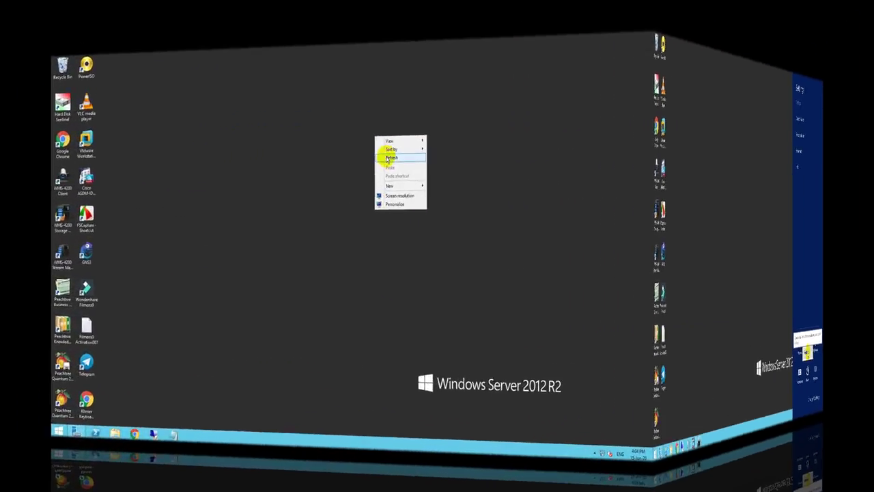
- Refresh the desktop and open Telegram to check how Khmer text is rendered
{"action": "left_click", "coordinate": [389, 157]}
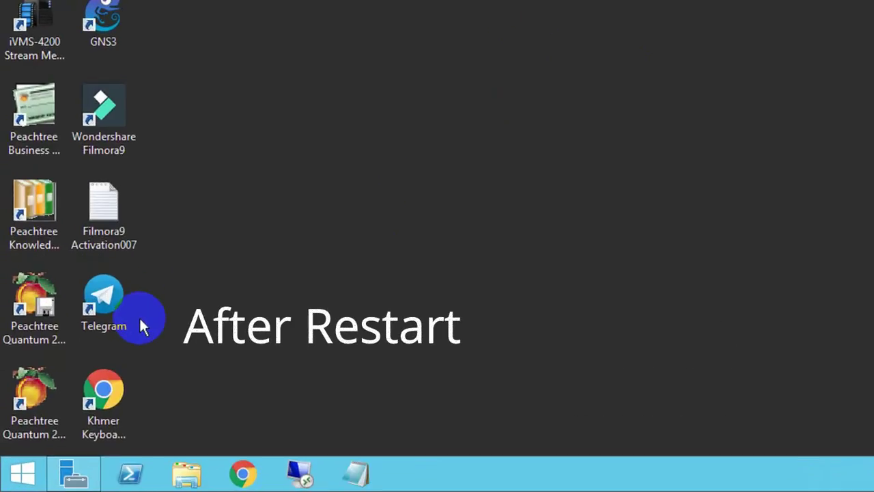
{"action": "double_click", "coordinate": [58, 396]}
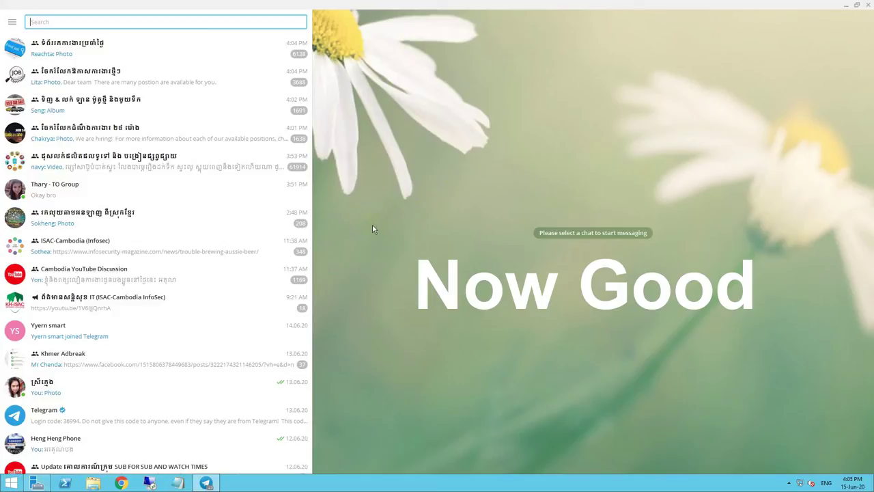
- Open the ចែករំលែកដំណឹងការងារ ២៤ ម៉ោង group chat and find the long Khmer messages from EBot24 Admin
{"action": "left_click", "coordinate": [194, 142]}
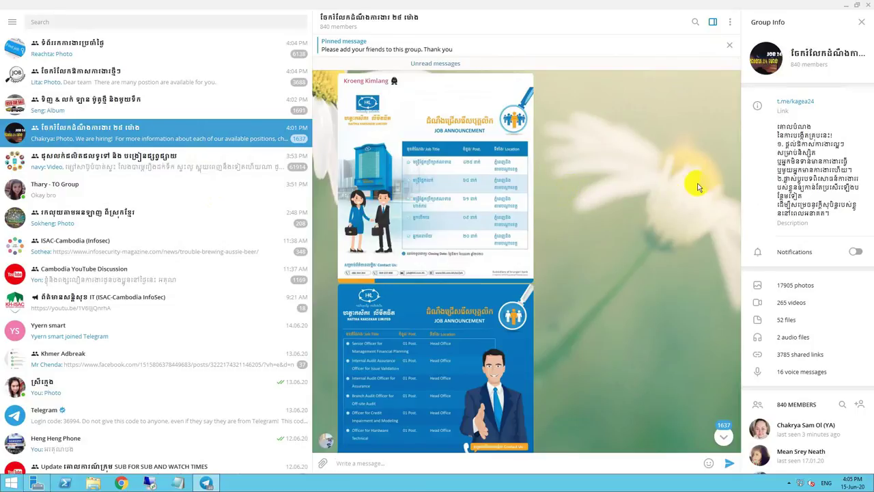
{"action": "scroll", "coordinate": [561, 203], "scroll_direction": "down", "scroll_amount": 10}
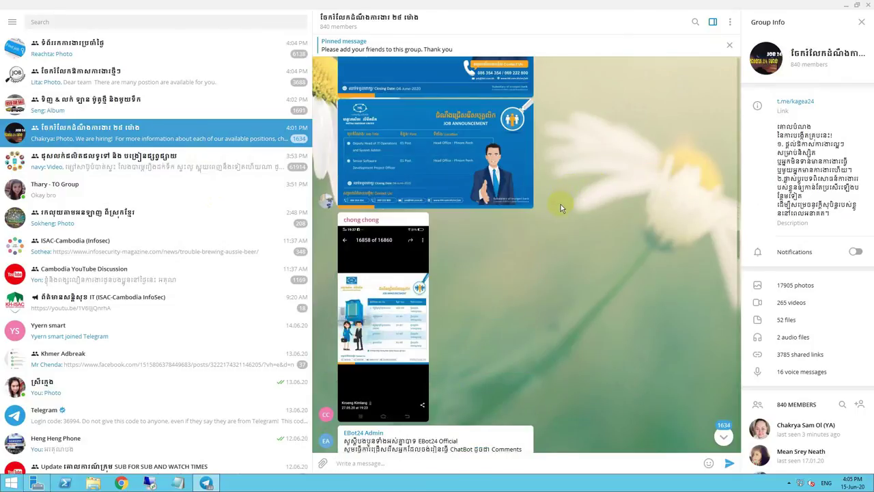
{"action": "scroll", "coordinate": [560, 202], "scroll_direction": "down", "scroll_amount": 10}
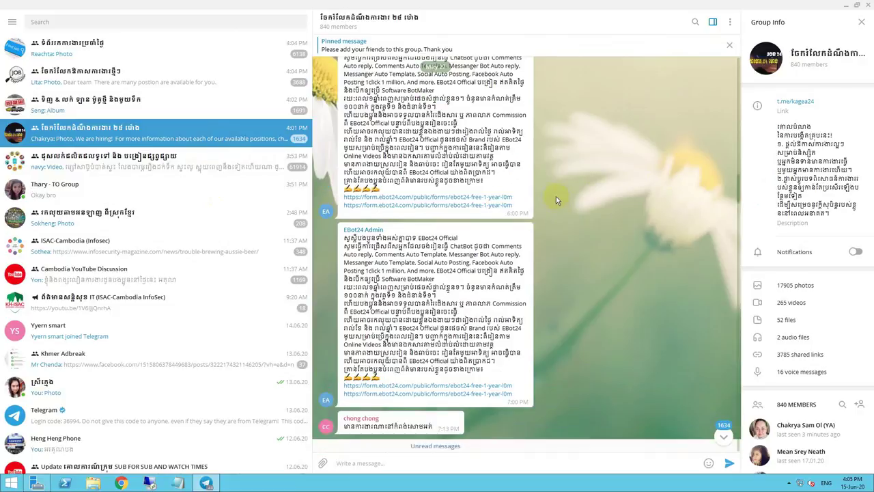
{"action": "scroll", "coordinate": [479, 194], "scroll_direction": "up", "scroll_amount": 2}
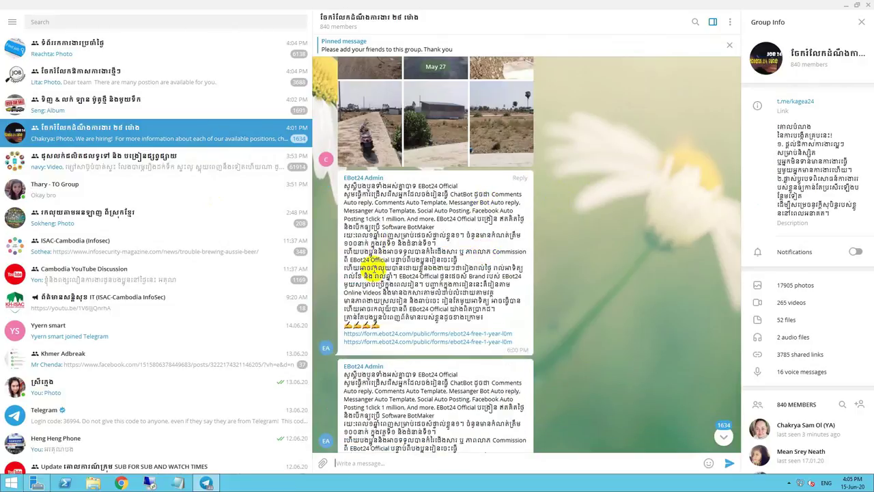
- Highlight passages of the first EBot24 Admin message to check how the Khmer text is rendered, and minimize Telegram to the desktop
{"action": "left_click_drag", "start_coordinate": [364, 243], "coordinate": [470, 305]}
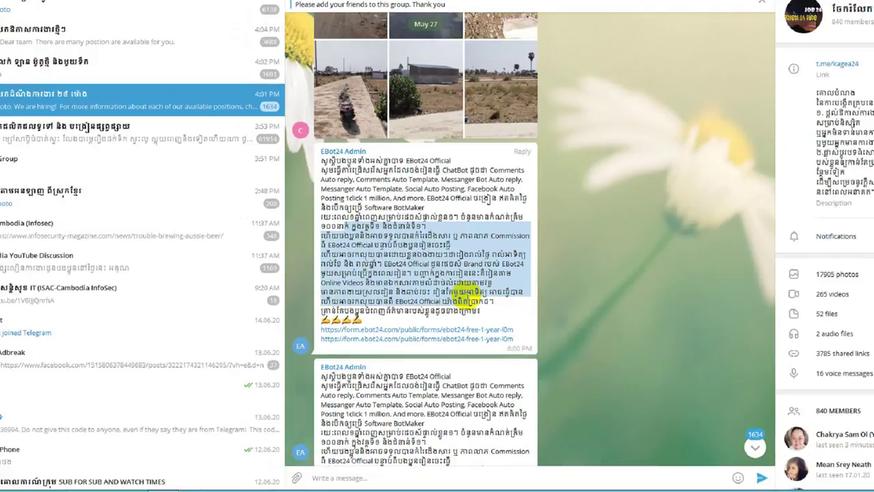
{"action": "left_click", "coordinate": [437, 242]}
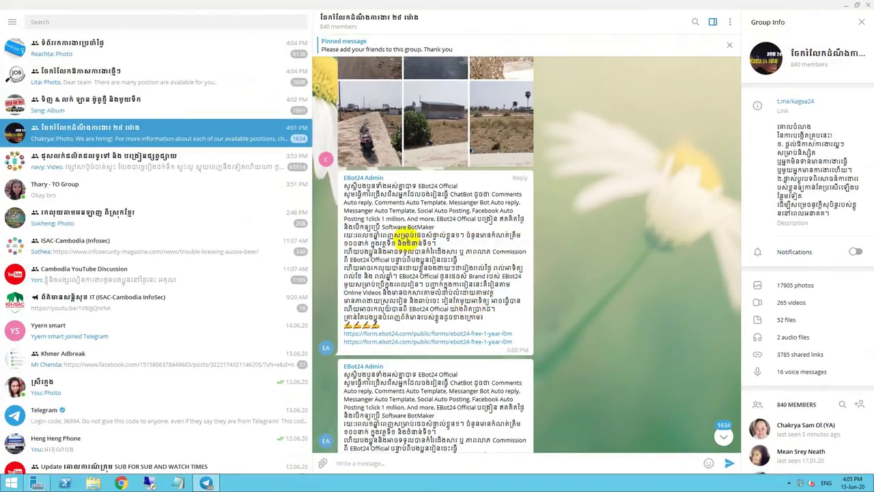
{"action": "scroll", "coordinate": [403, 236], "scroll_direction": "down", "scroll_amount": 2}
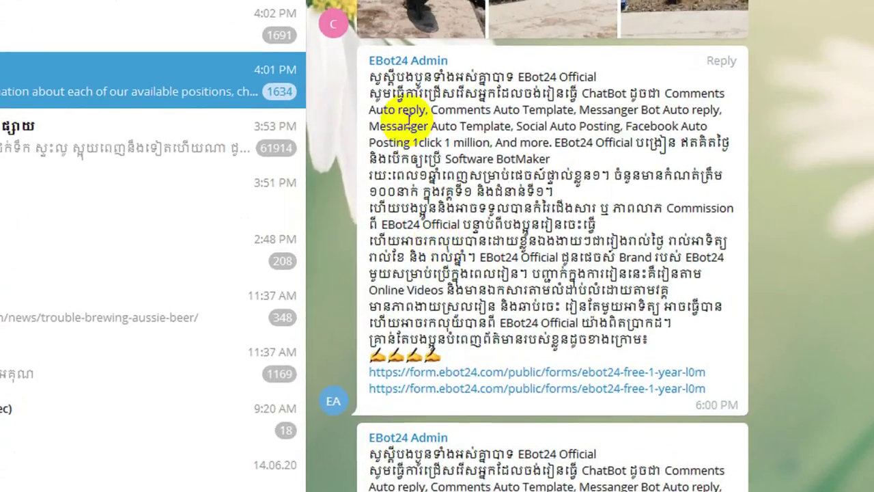
{"action": "left_click_drag", "start_coordinate": [409, 120], "coordinate": [562, 332]}
{"action": "left_click", "coordinate": [566, 328]}
{"action": "left_click_drag", "start_coordinate": [403, 181], "coordinate": [566, 385]}
{"action": "left_click", "coordinate": [567, 385]}
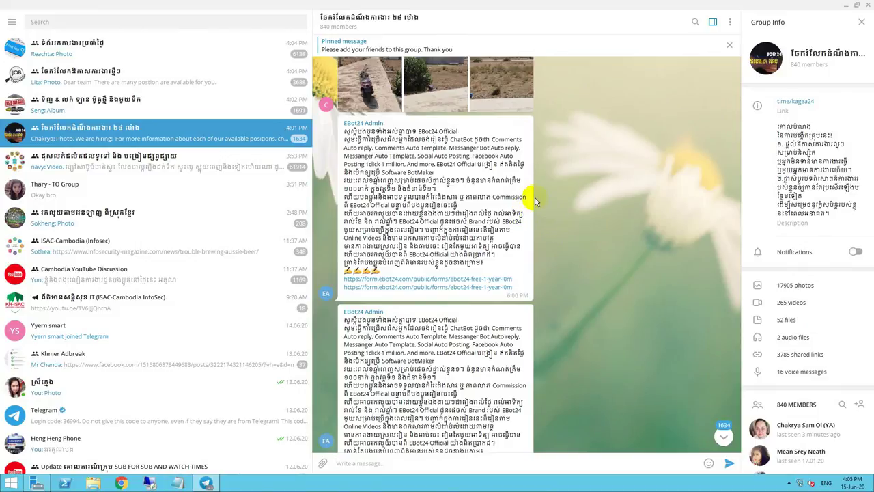
{"action": "mouse_move", "coordinate": [710, 464]}
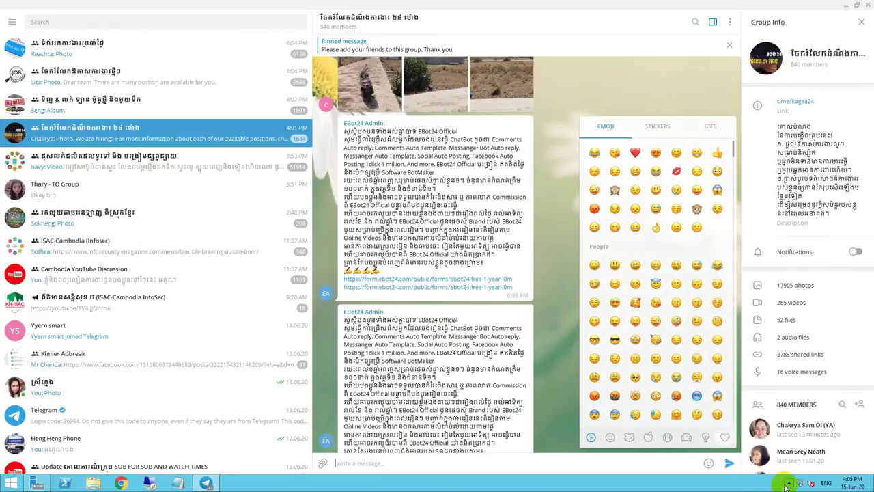
{"action": "left_click", "coordinate": [845, 6]}
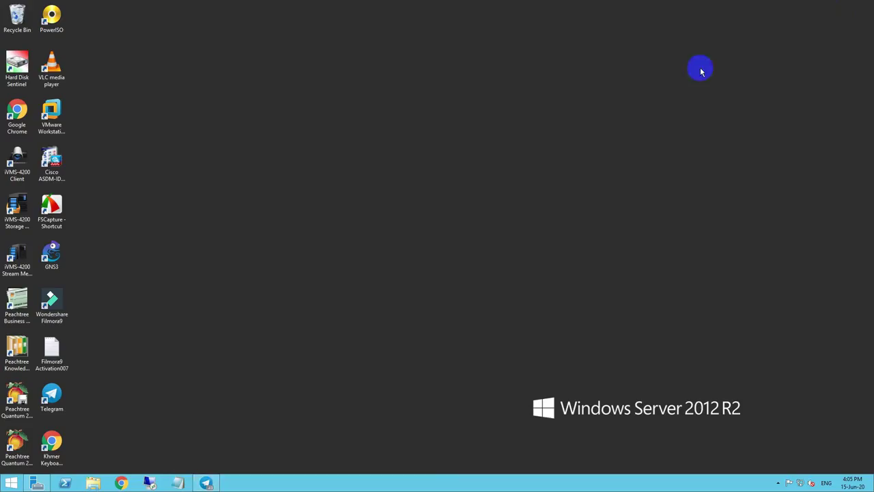